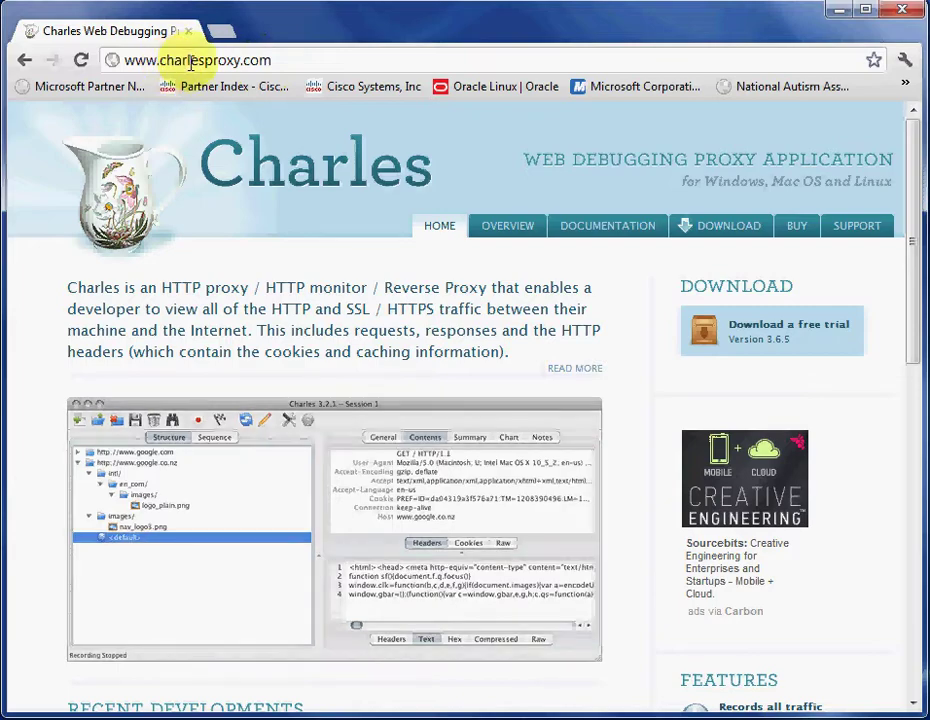
# Go to the Charles free trial page and scroll to the 3.6.5 Windows, Mac and Linux installers.
pyautogui.click(295, 62)
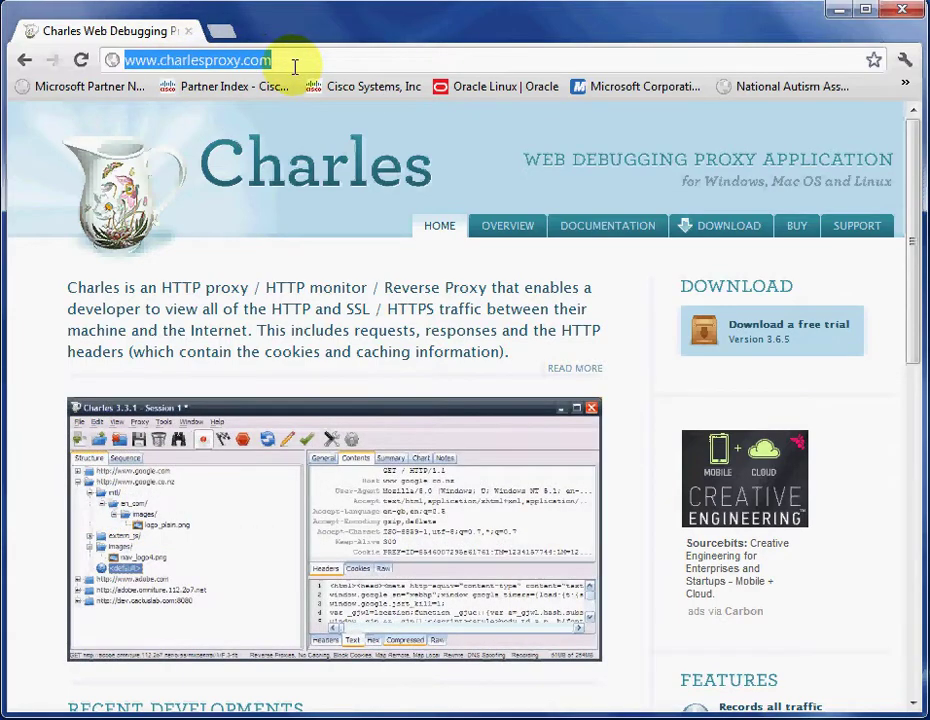
pyautogui.click(757, 332)
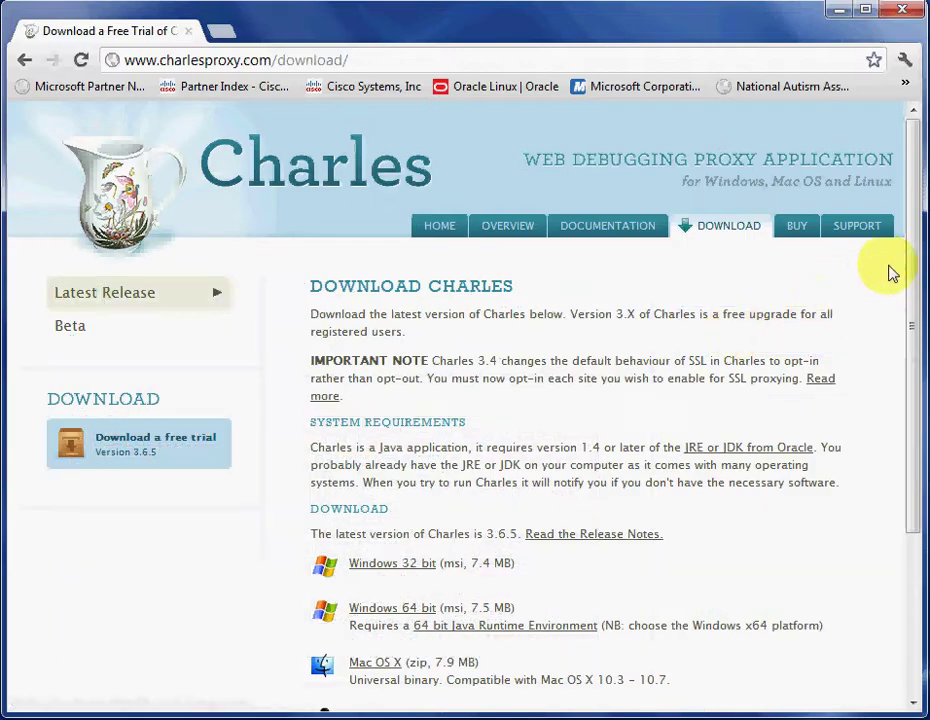
pyautogui.scroll(-3, 913, 270)
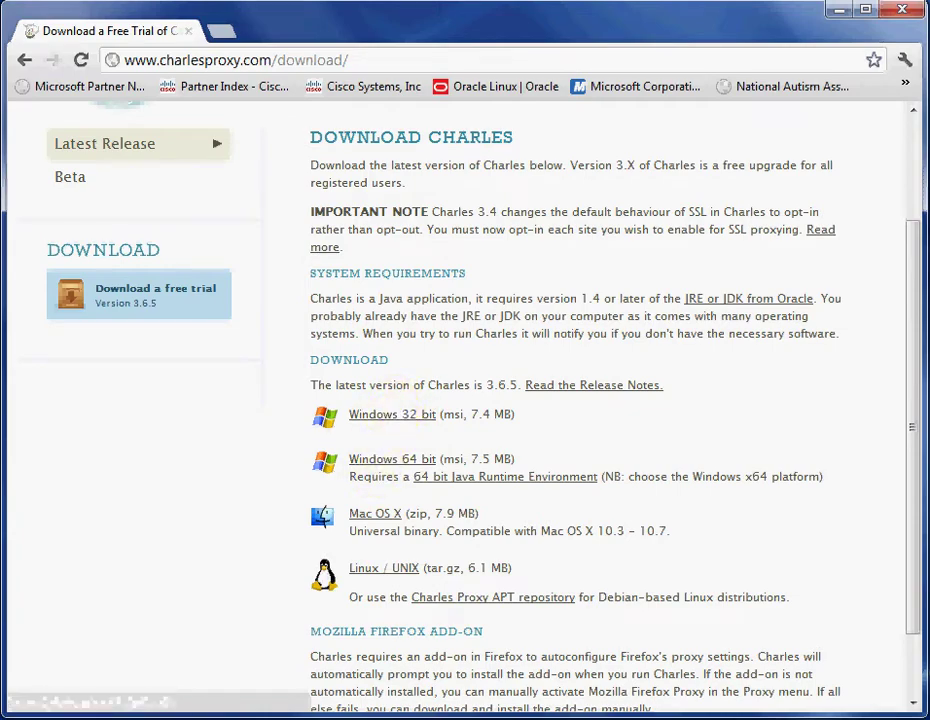
pyautogui.press('super')
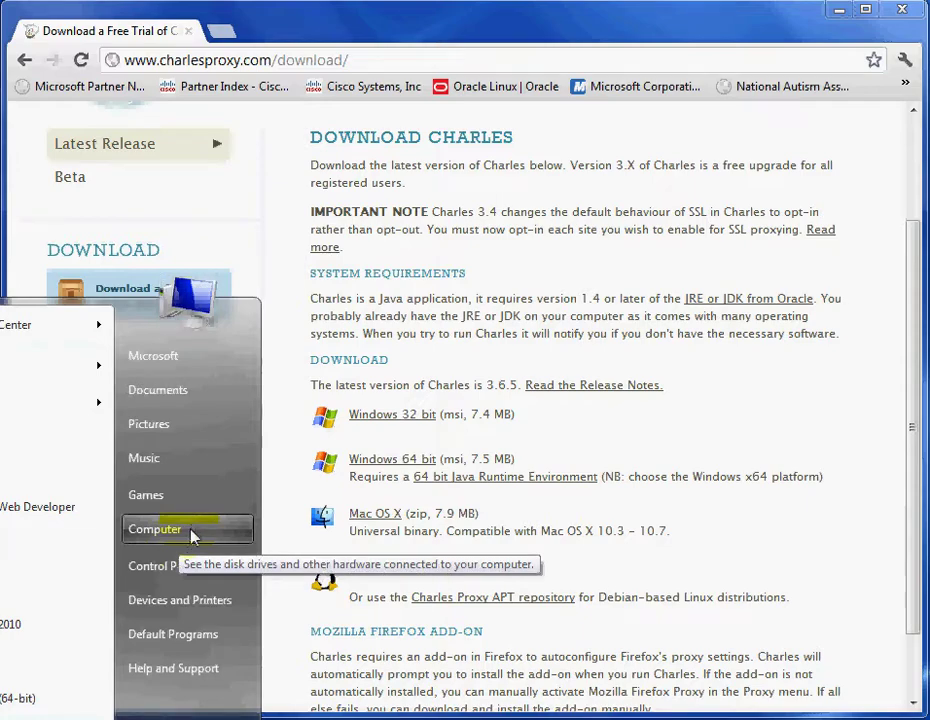
pyautogui.rightClick(193, 534)
pyautogui.click(294, 698)
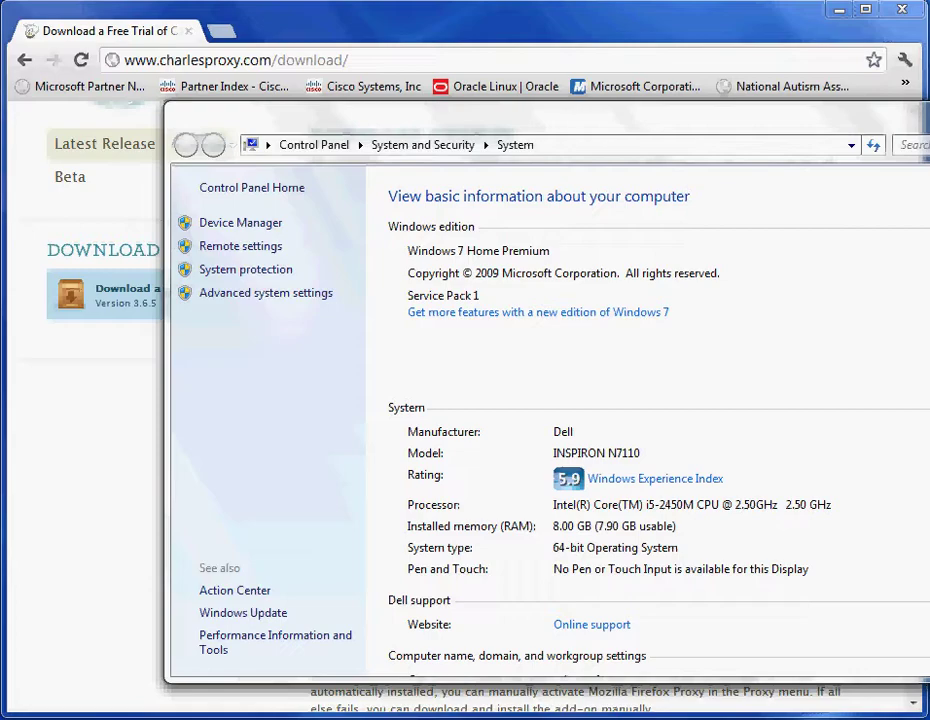
pyautogui.press('super')
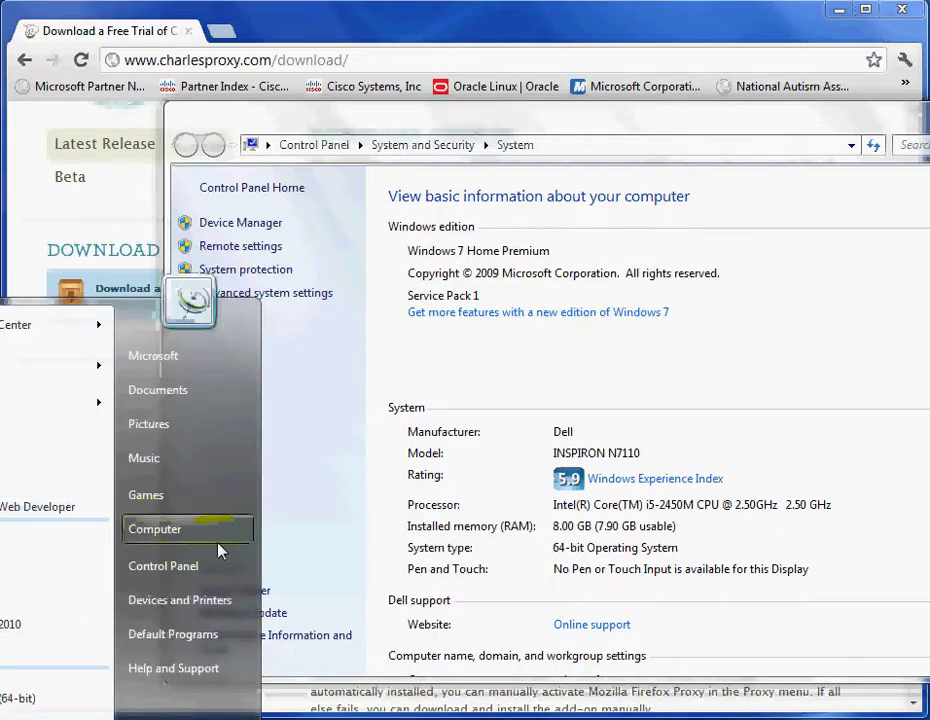
pyautogui.click(801, 70)
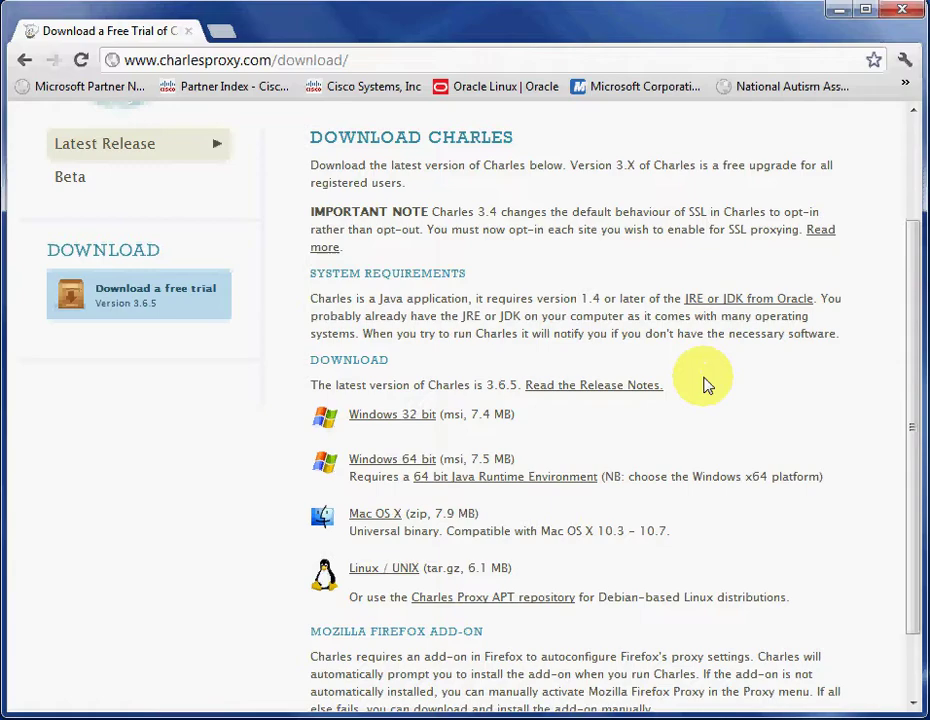
# Download the 64-bit Java installer chromeinstall-7u5.exe from java.com and run it.
pyautogui.click(492, 482)
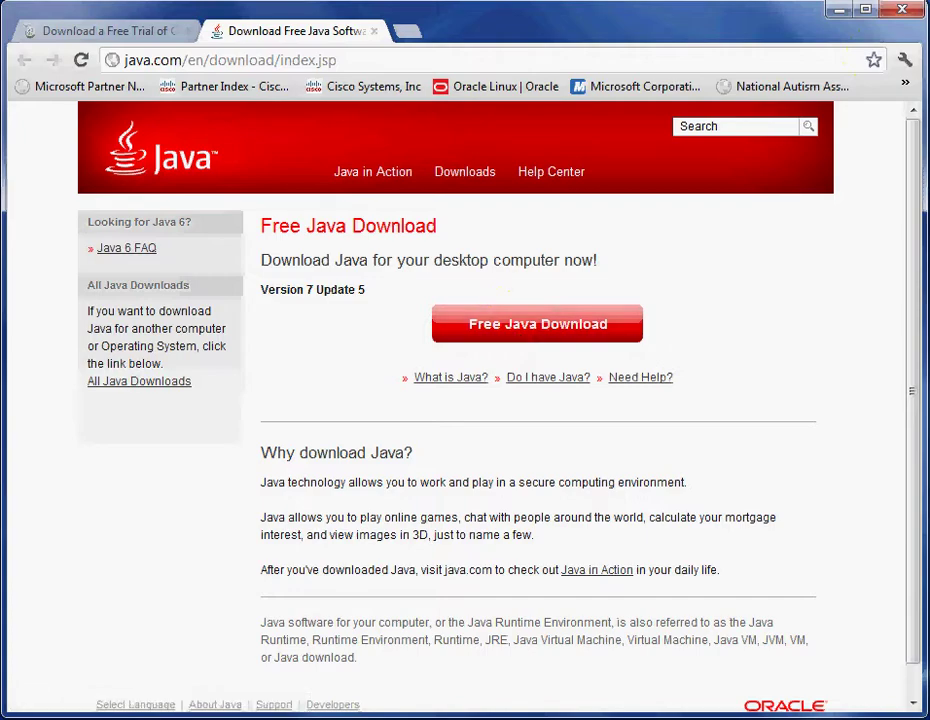
pyautogui.click(507, 336)
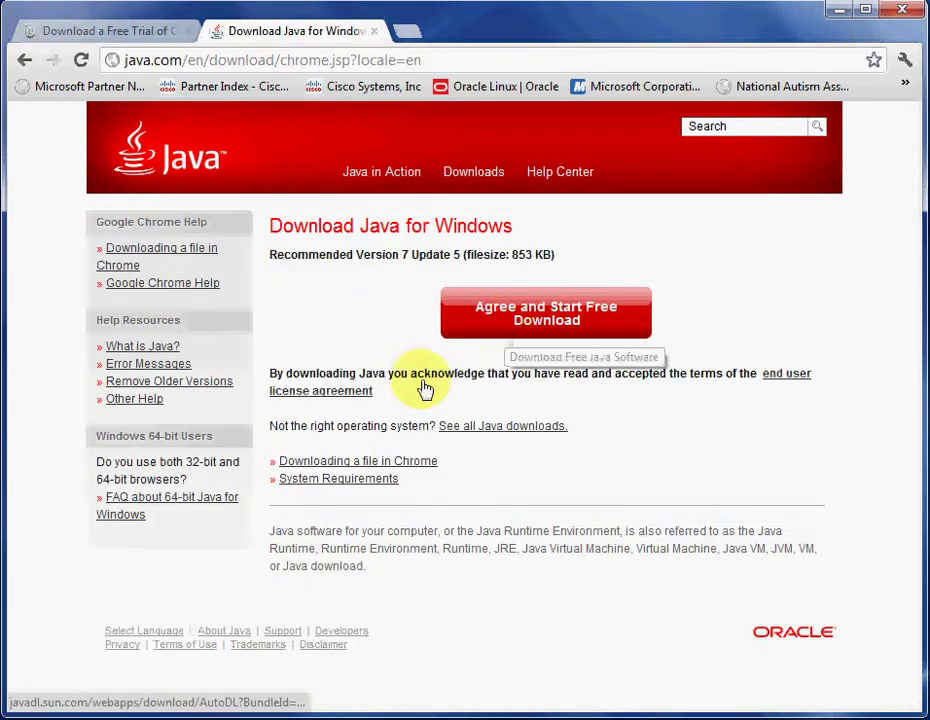
pyautogui.click(520, 315)
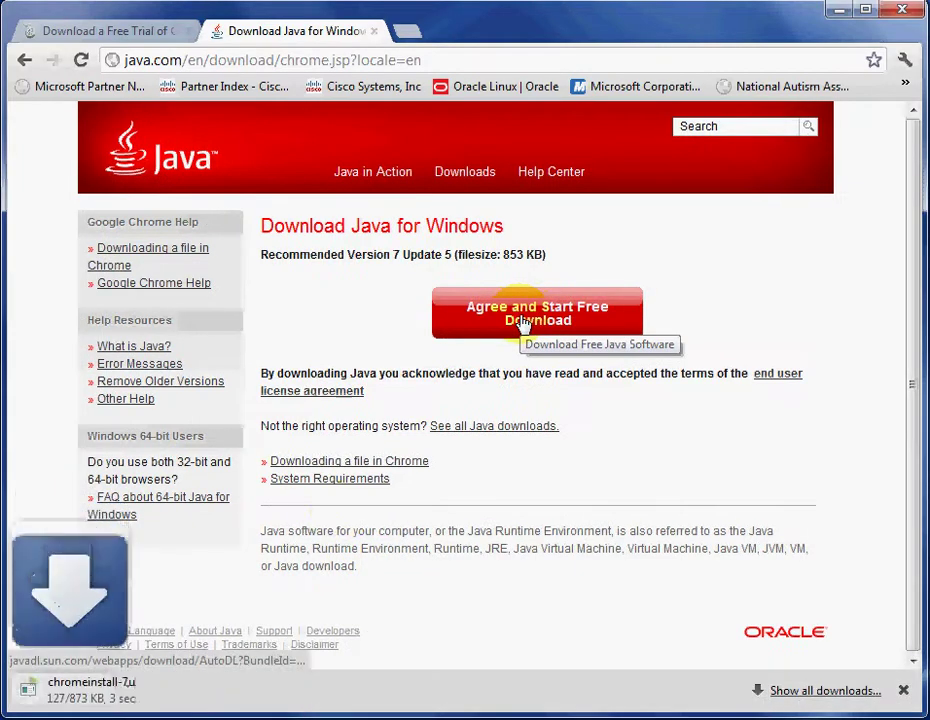
pyautogui.click(100, 690)
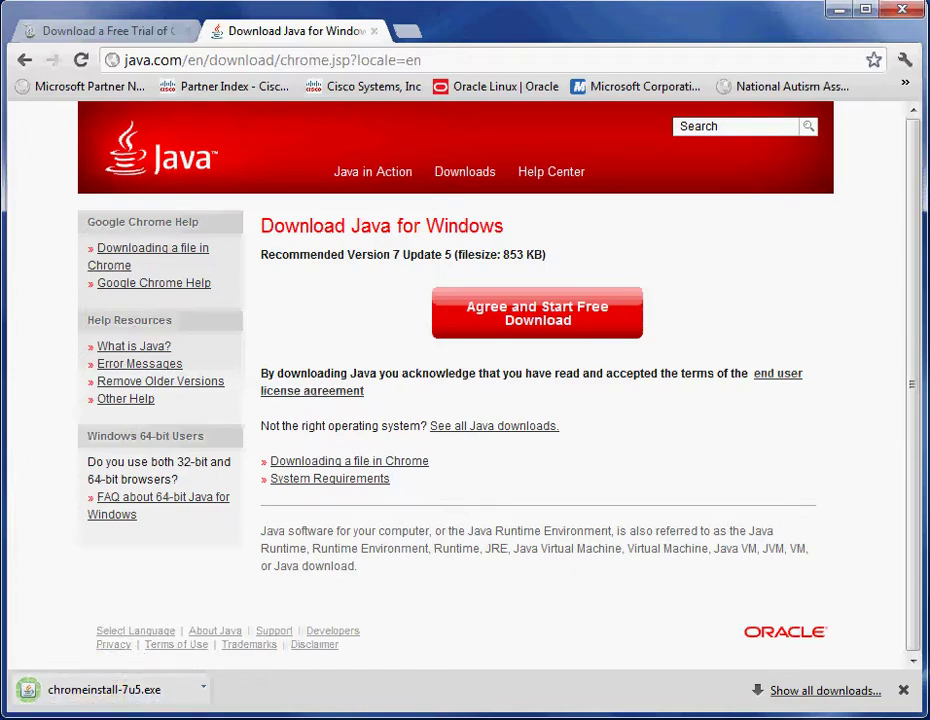
pyautogui.click(122, 694)
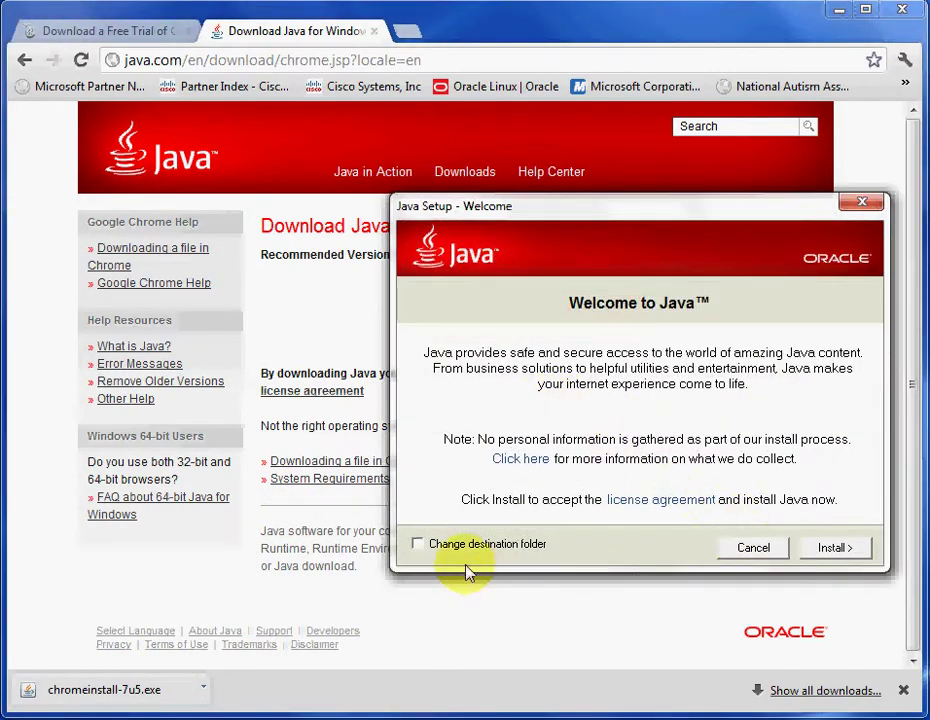
# Accept the Java licence and install Java 7 Update 5 with the Ask Toolbar unchecked.
pyautogui.click(845, 554)
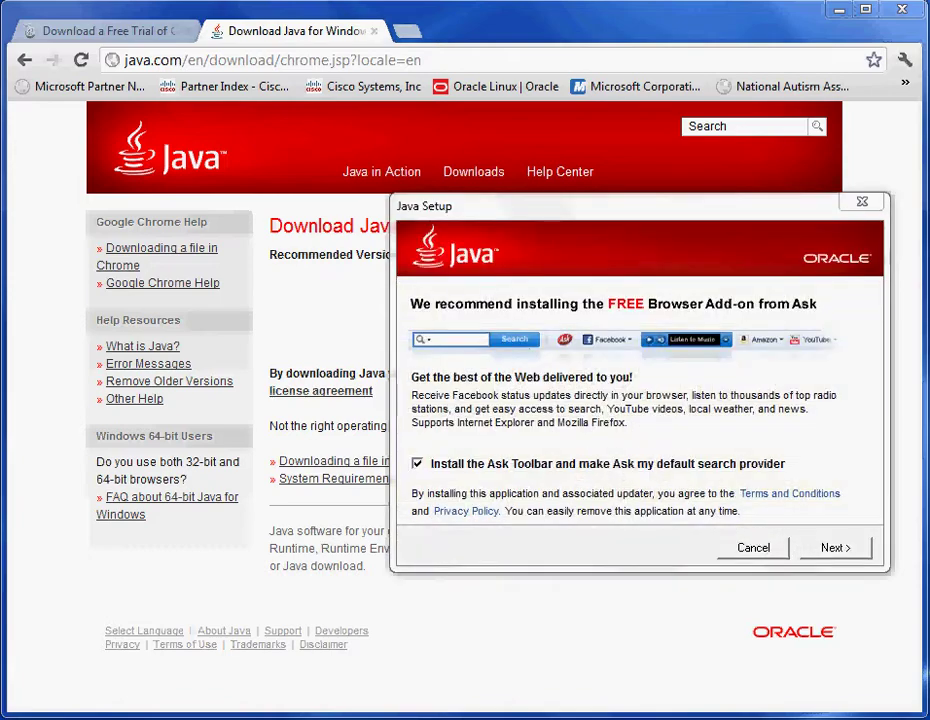
pyautogui.click(418, 466)
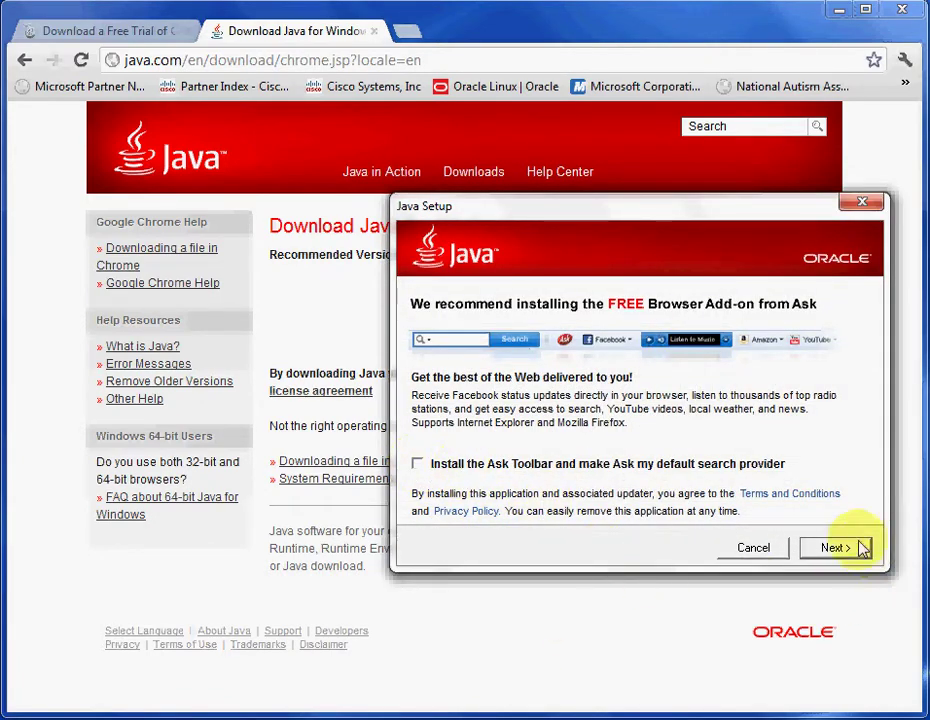
pyautogui.click(418, 465)
pyautogui.click(418, 465)
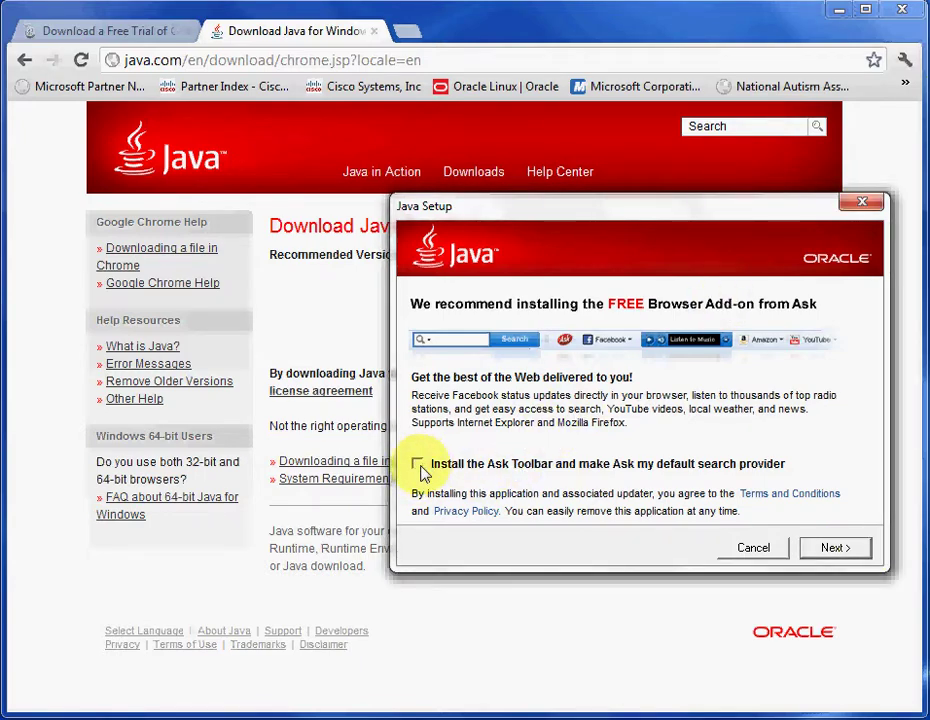
pyautogui.click(834, 550)
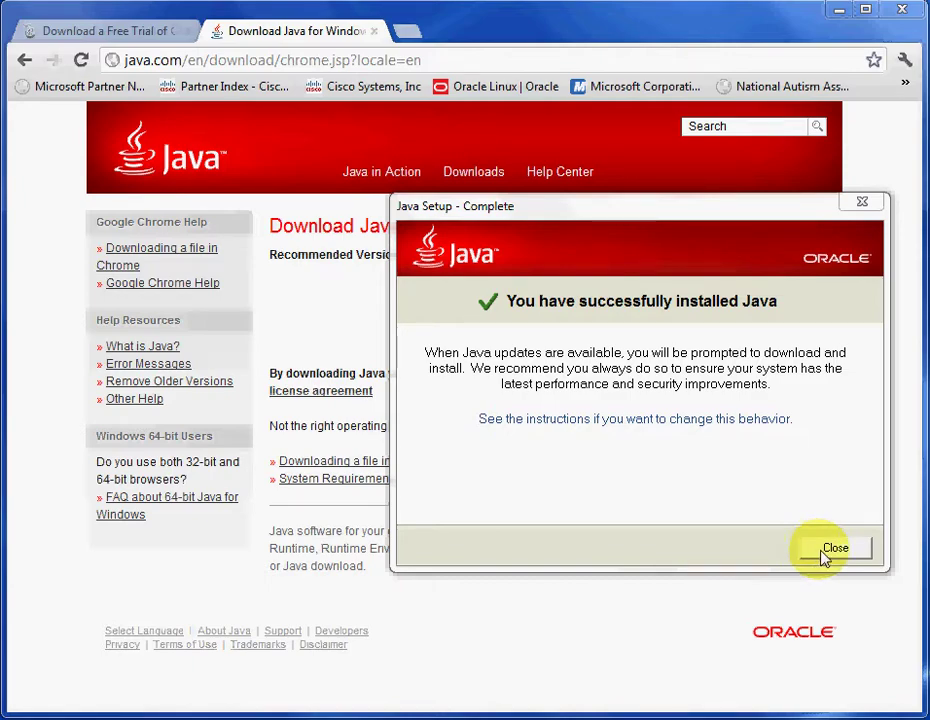
# Close the finished Java Setup window and the Java download tab.
pyautogui.click(822, 552)
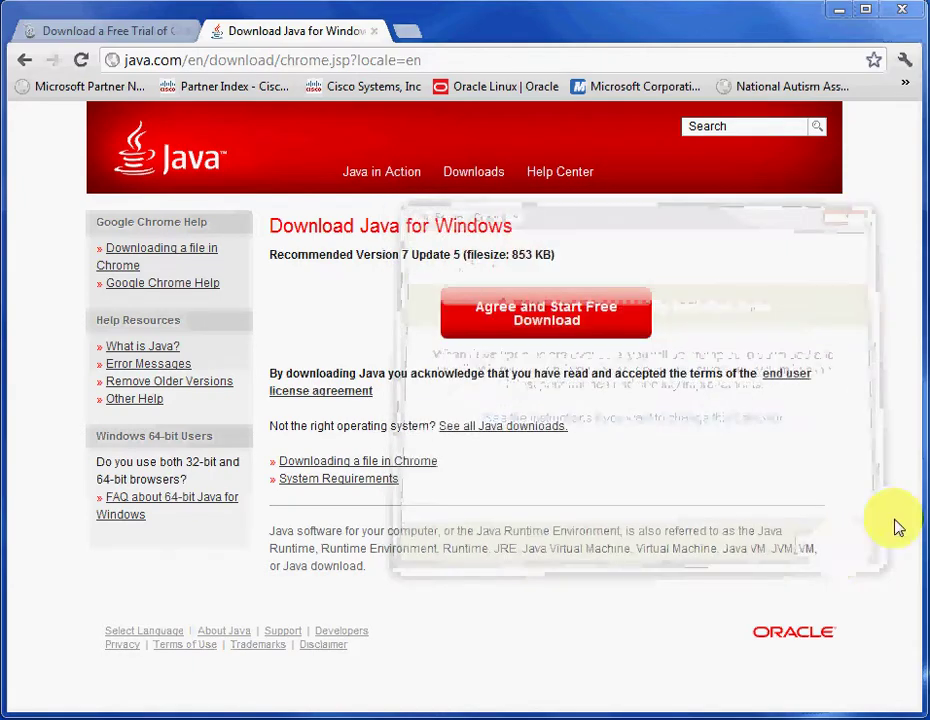
pyautogui.click(375, 33)
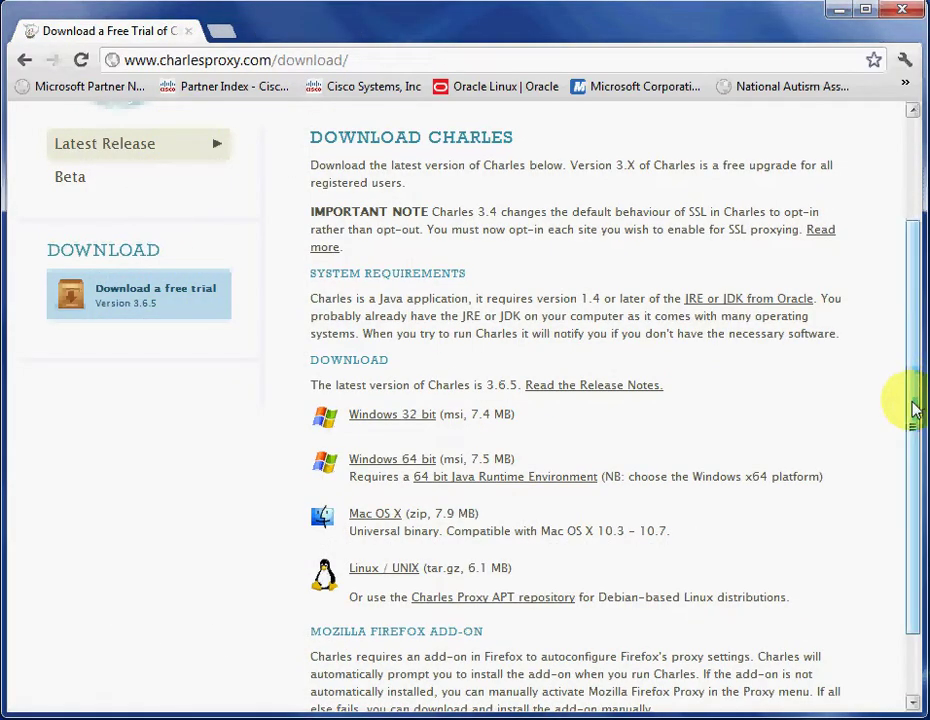
pyautogui.moveTo(913, 405); pyautogui.dragTo(920, 297)
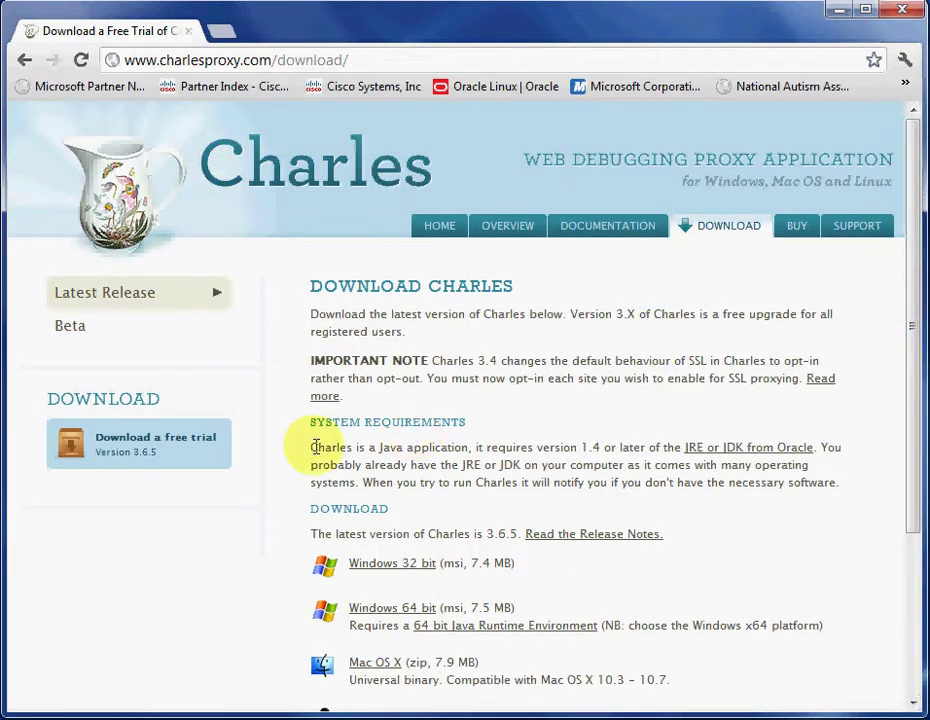
# Open the Charles free trial page and scroll to the Windows 32 bit and 64 bit installers.
pyautogui.click(81, 442)
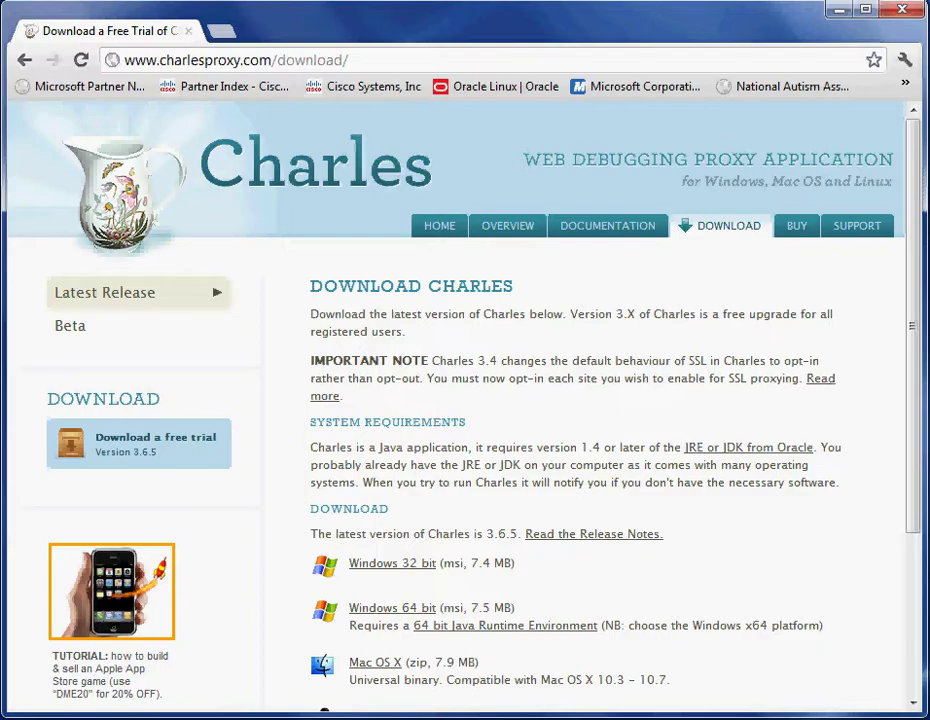
pyautogui.moveTo(913, 266); pyautogui.dragTo(918, 437)
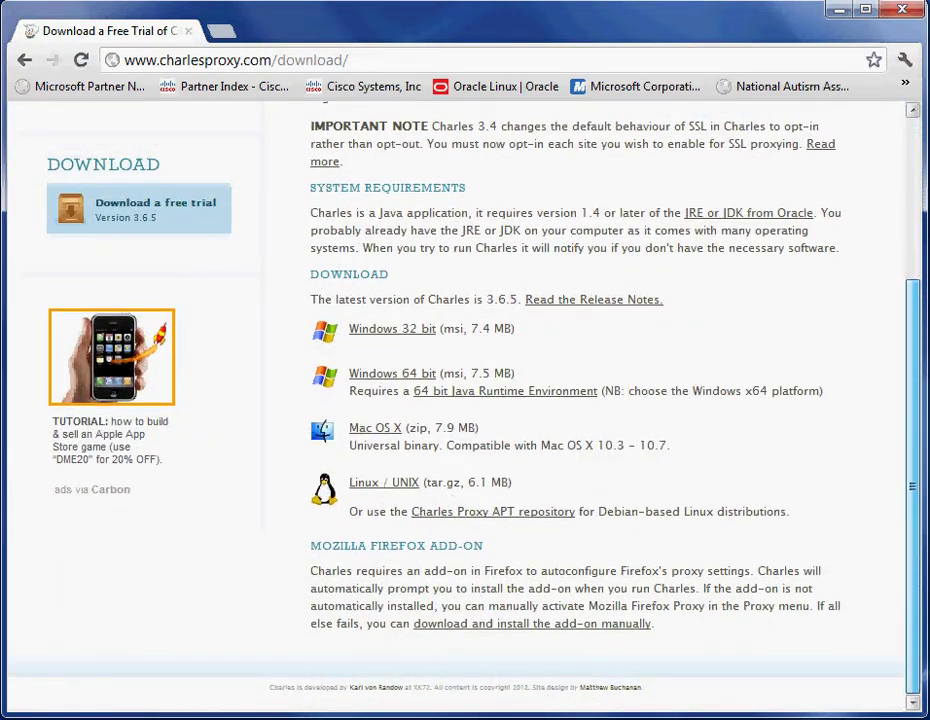
pyautogui.scroll(5, 841, 477)
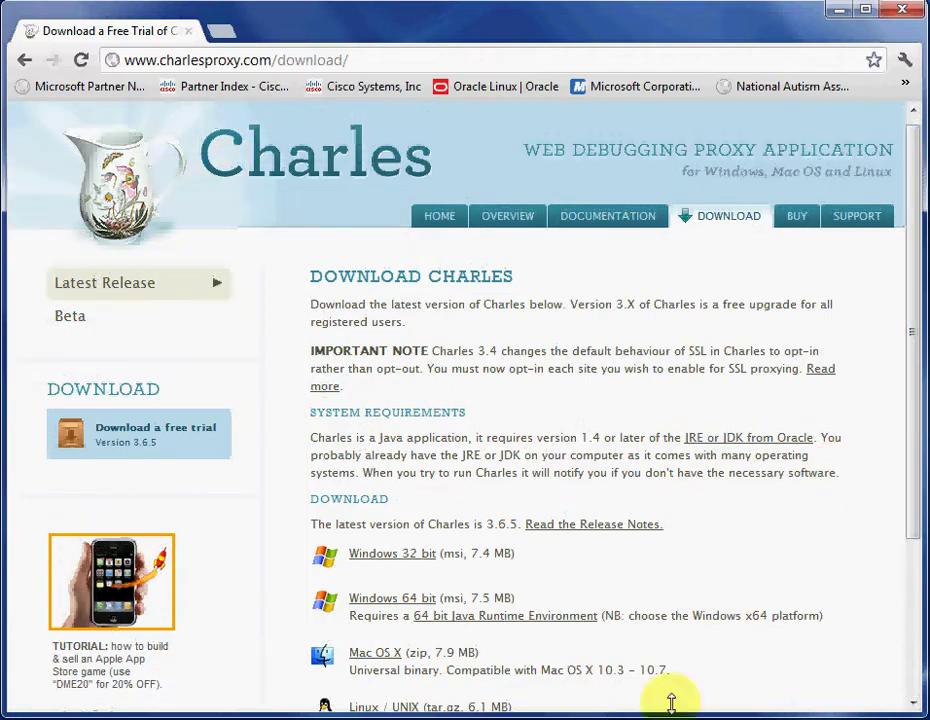
pyautogui.scroll(-2, 426, 650)
pyautogui.scroll(-1, 920, 510)
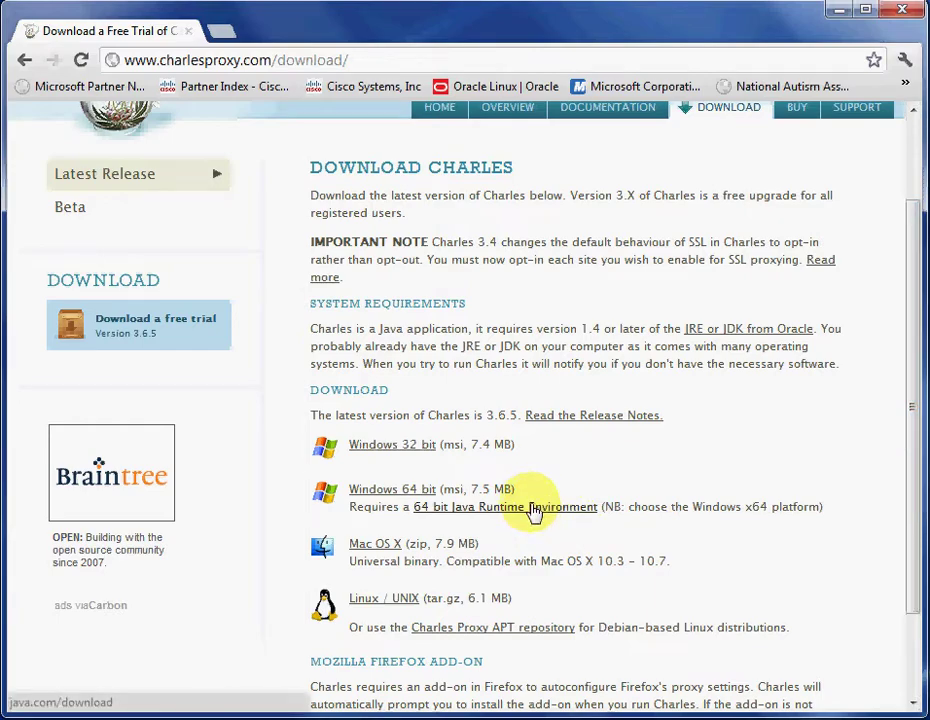
# Download the 7.5 MB Charles 3.6.5 Windows 64 bit .msi installer.
pyautogui.click(409, 493)
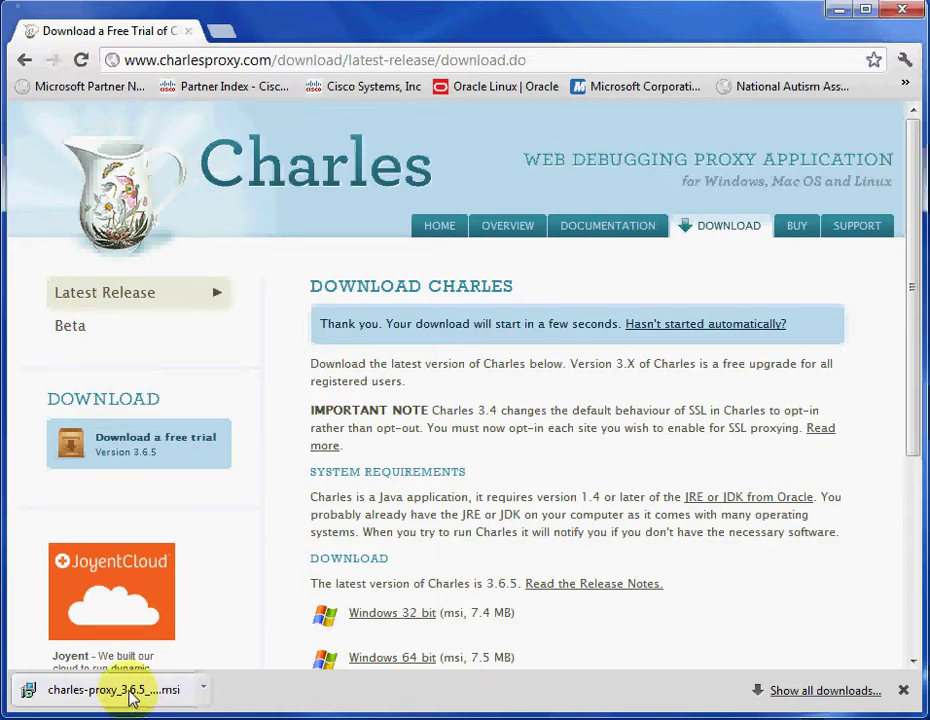
# Run the Charles .msi, accept the licence, and install Charles 3.6.5 to C:\Program Files\Charles\.
pyautogui.click(130, 690)
pyautogui.click(695, 410)
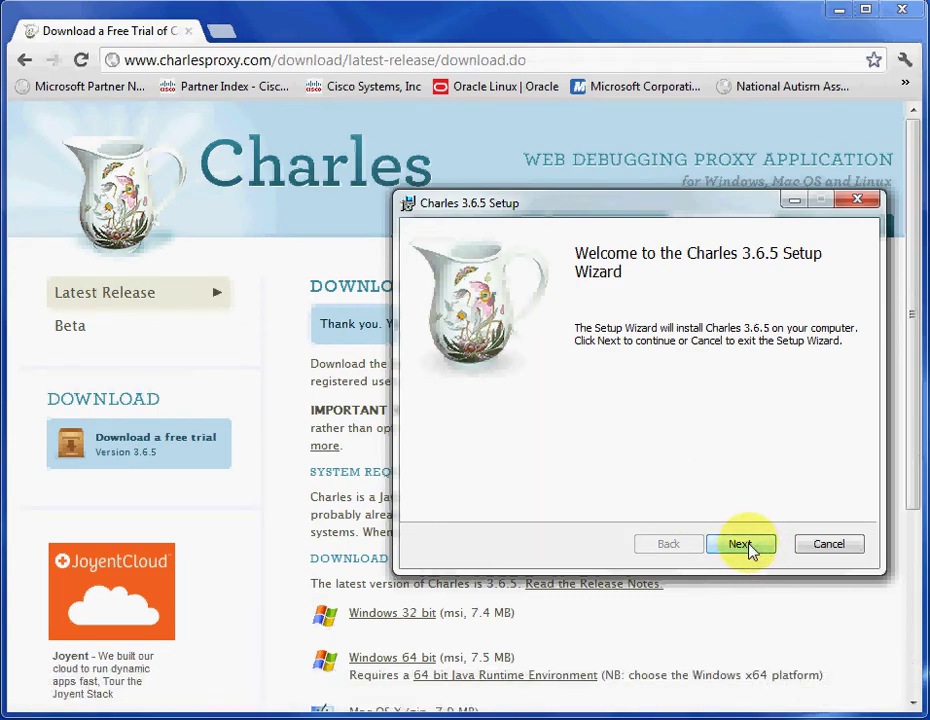
pyautogui.click(748, 546)
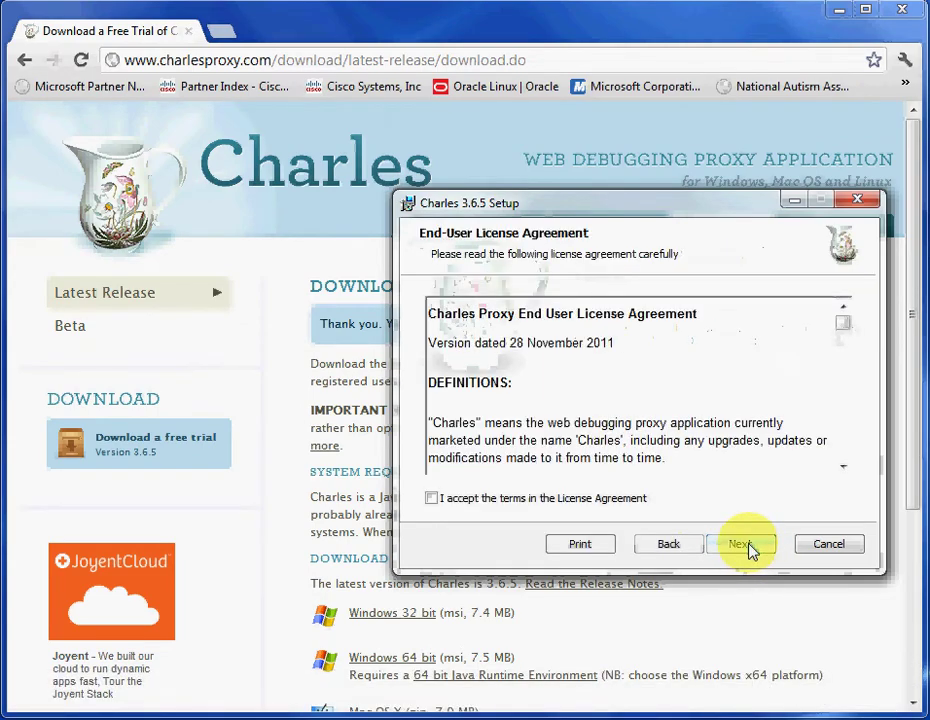
pyautogui.click(431, 498)
pyautogui.click(742, 546)
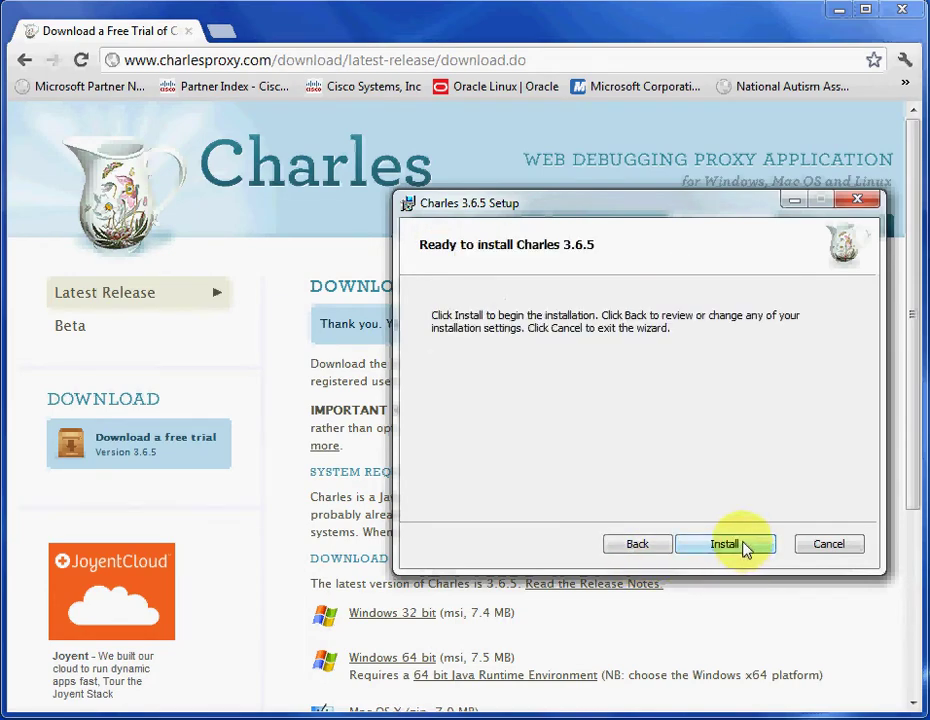
pyautogui.click(744, 549)
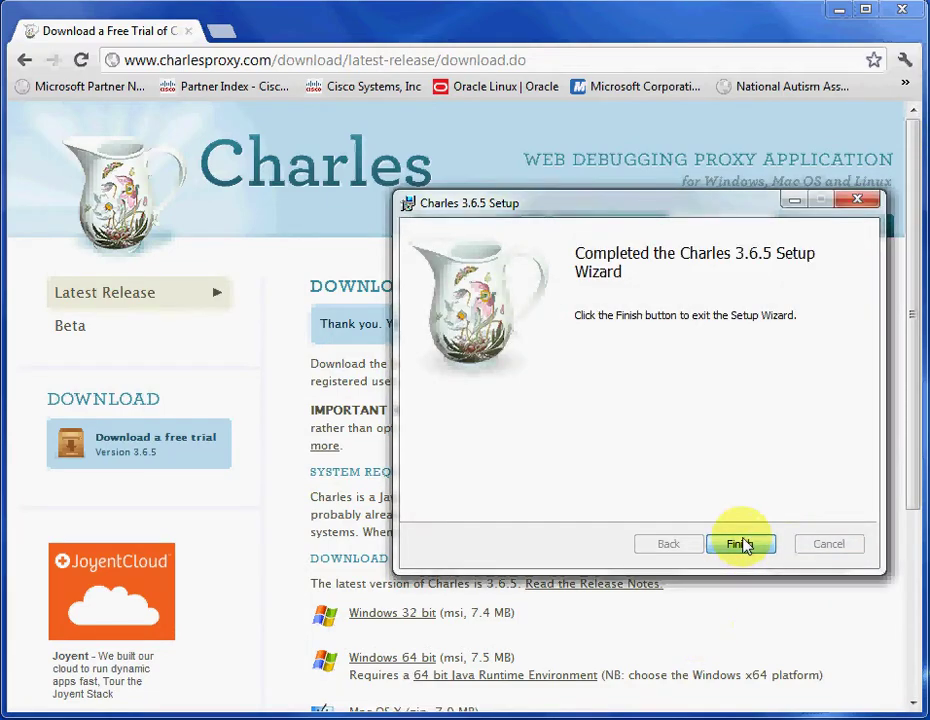
pyautogui.click(740, 544)
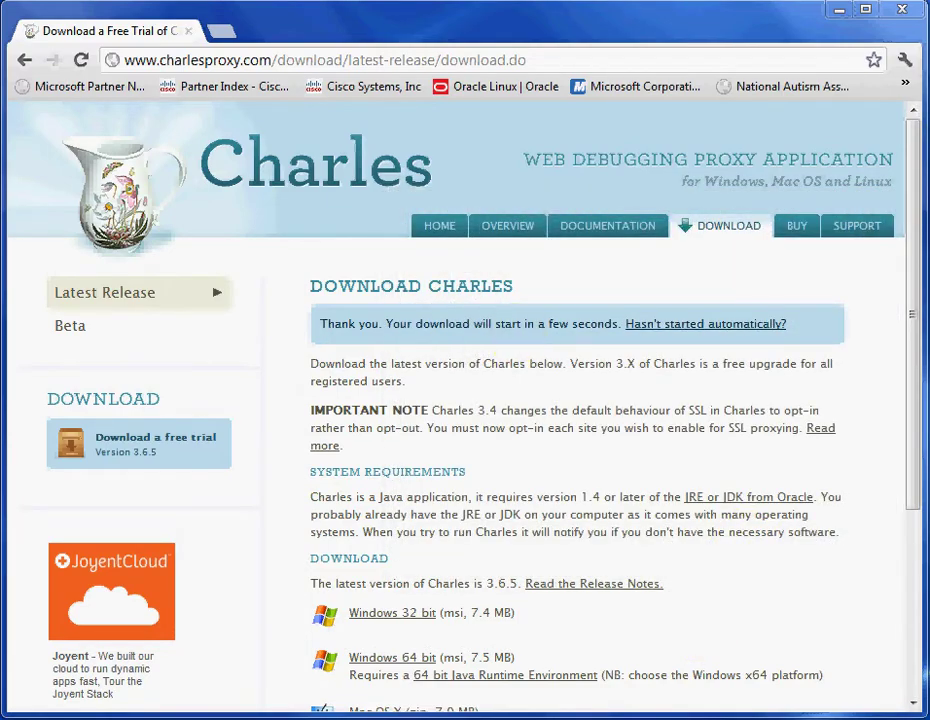
# Start Charles from the Start menu and install its Firefox autoconfiguration add-on.
pyautogui.press('super')
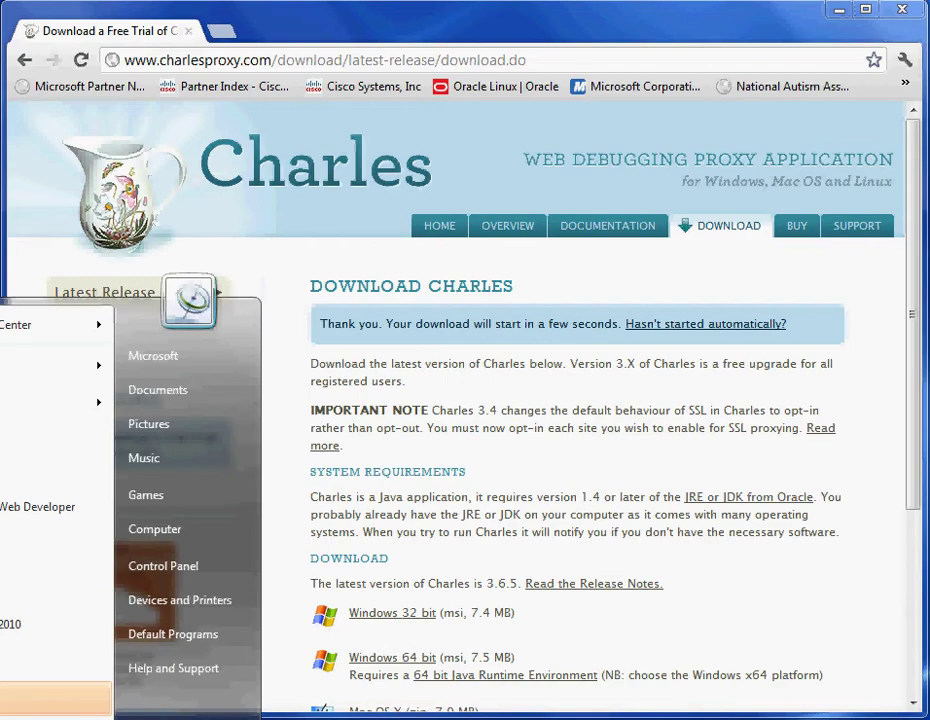
pyautogui.click(55, 698)
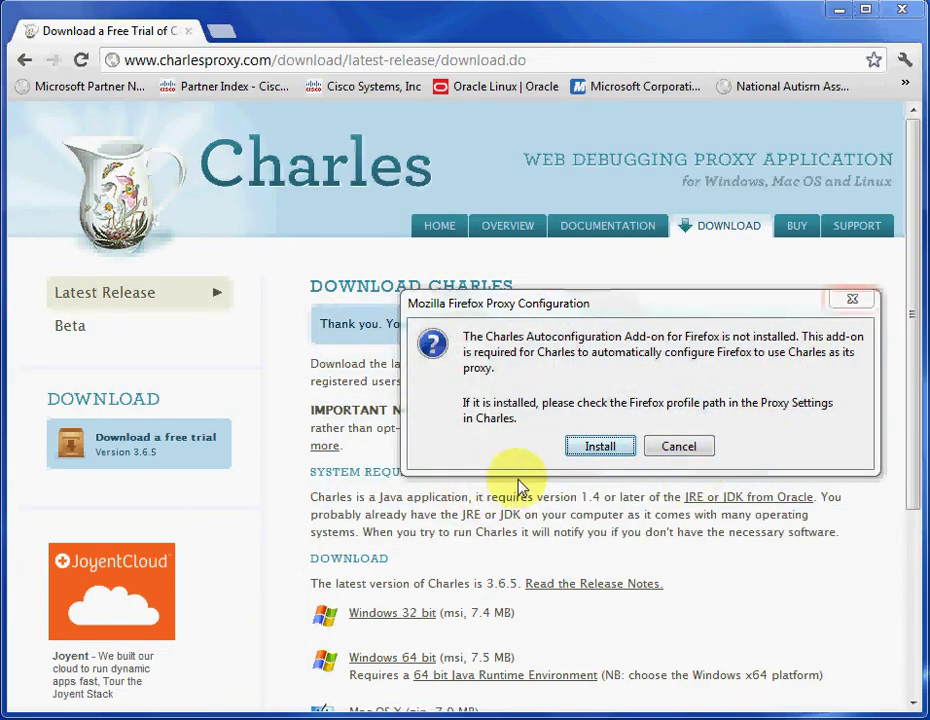
pyautogui.moveTo(533, 307); pyautogui.dragTo(513, 291)
pyautogui.click(572, 438)
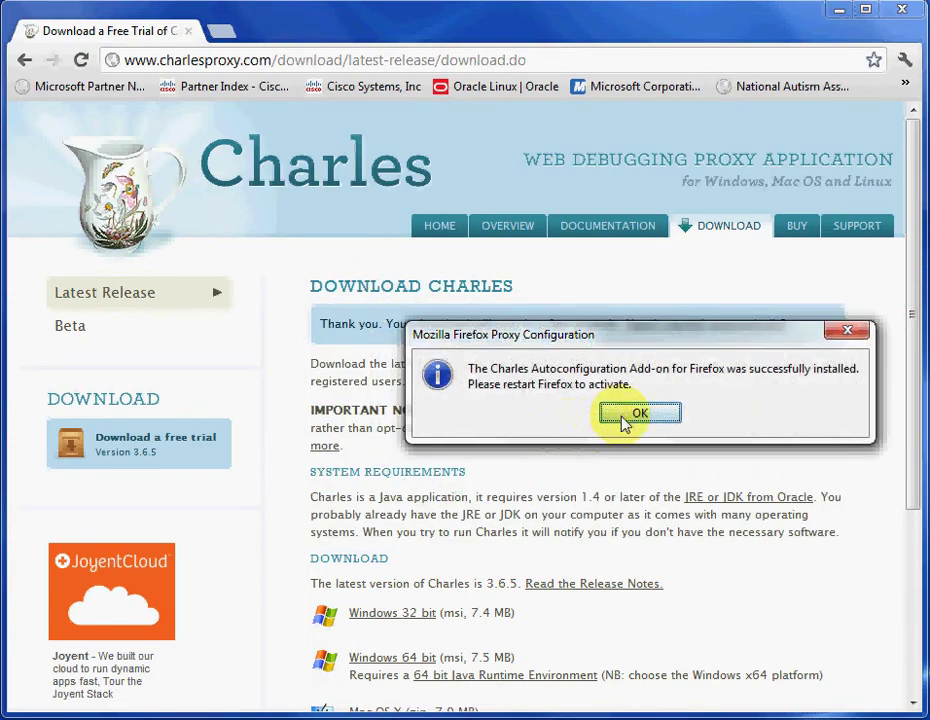
pyautogui.click(645, 420)
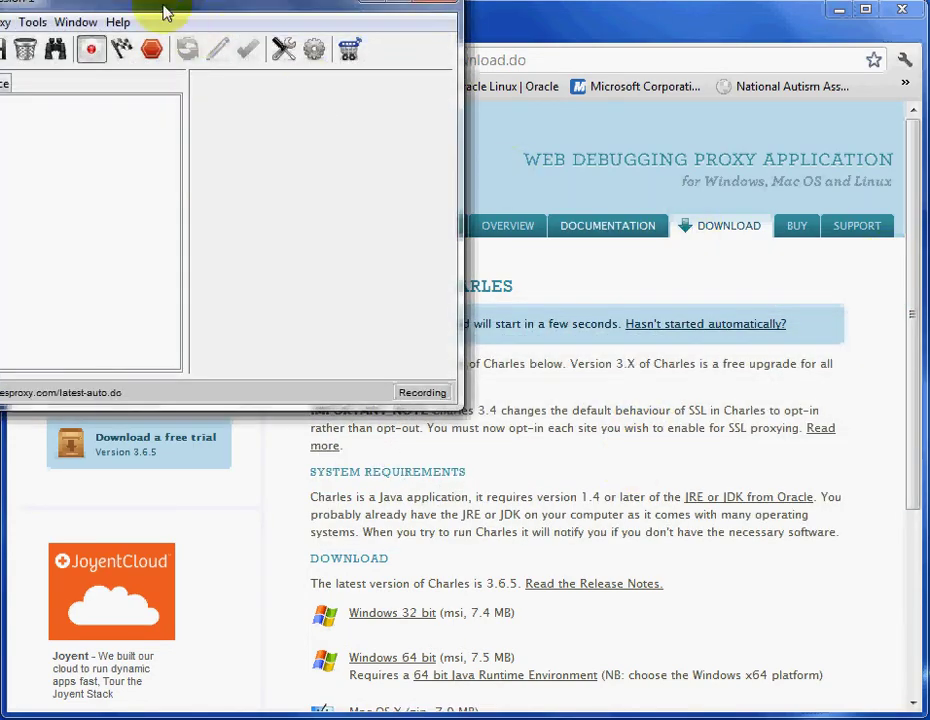
# Centre the Charles Session 1 window and glance through the Proxy and View menus.
pyautogui.moveTo(193, 6); pyautogui.dragTo(568, 100)
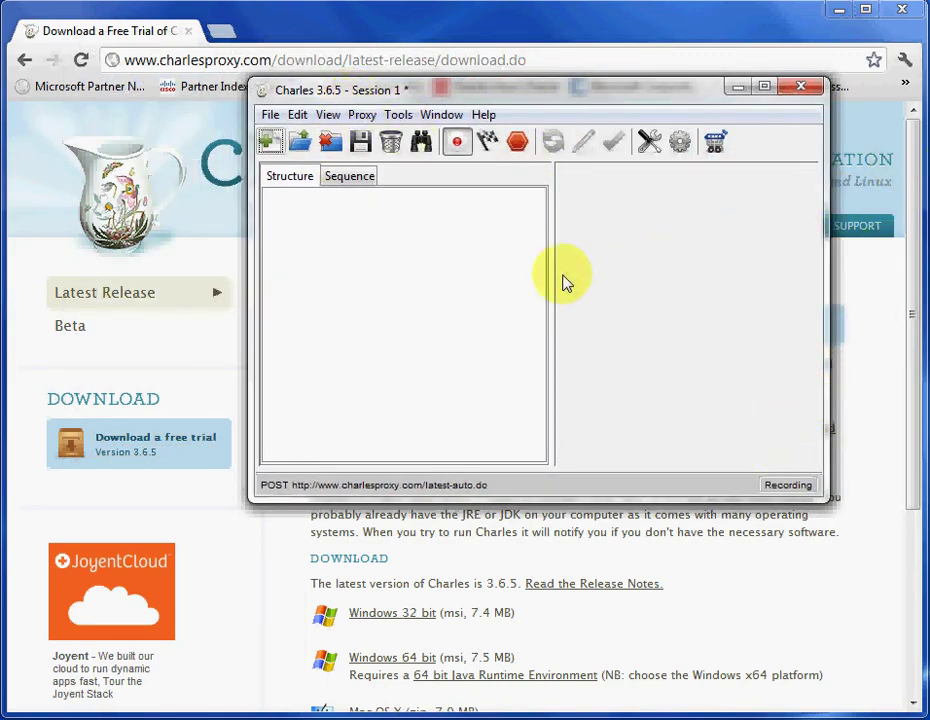
pyautogui.click(362, 115)
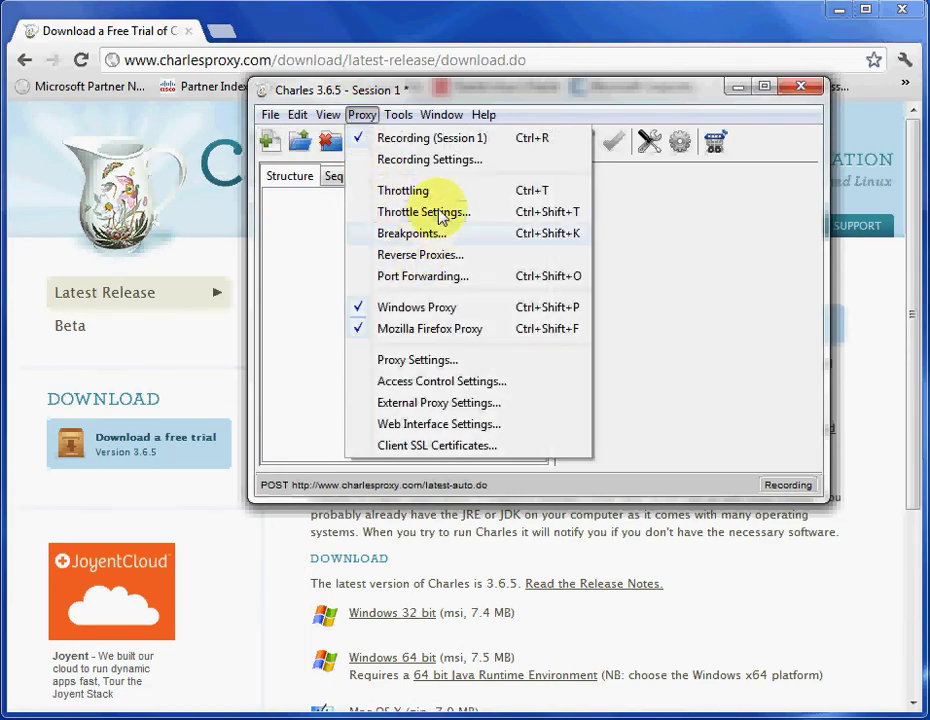
pyautogui.click(329, 117)
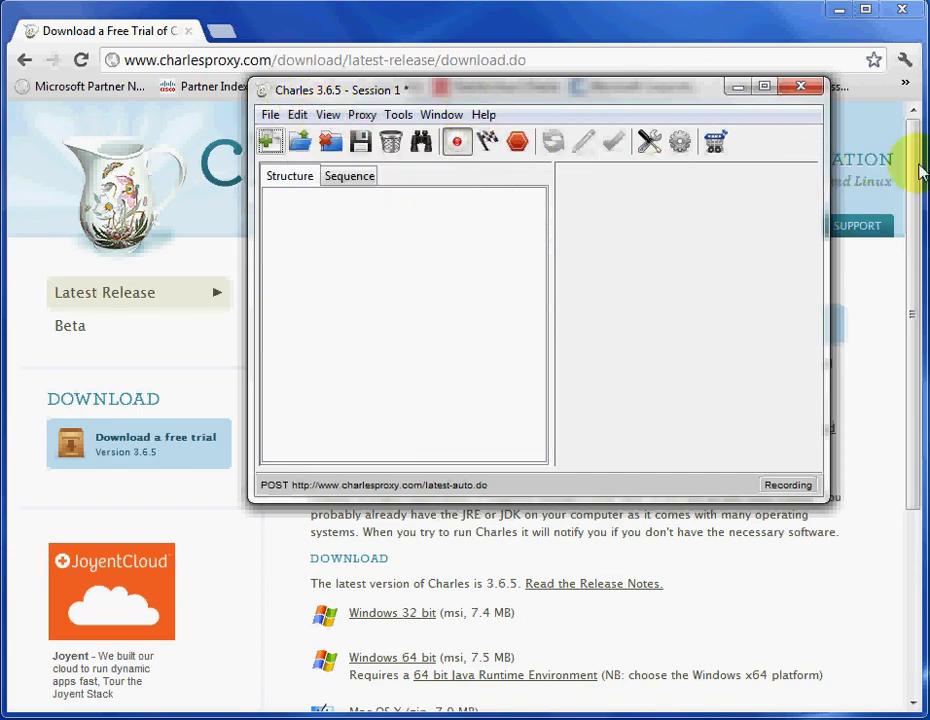